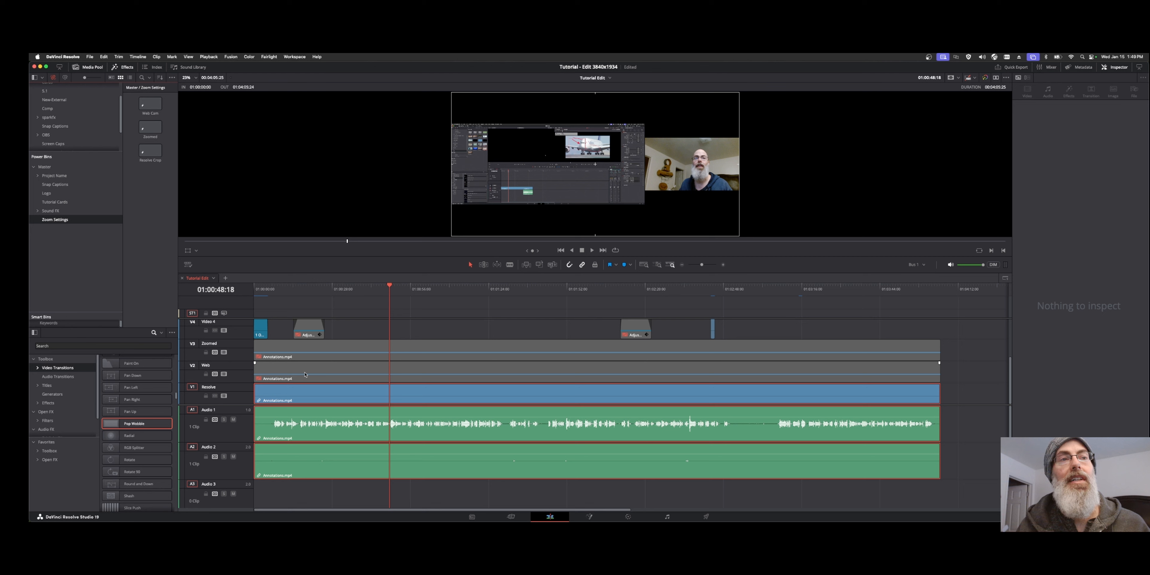
- Check that Show Power Bins is enabled in the media pool options and enlarge the Smart Bins section
{"action": "left_click", "coordinate": [304, 387]}
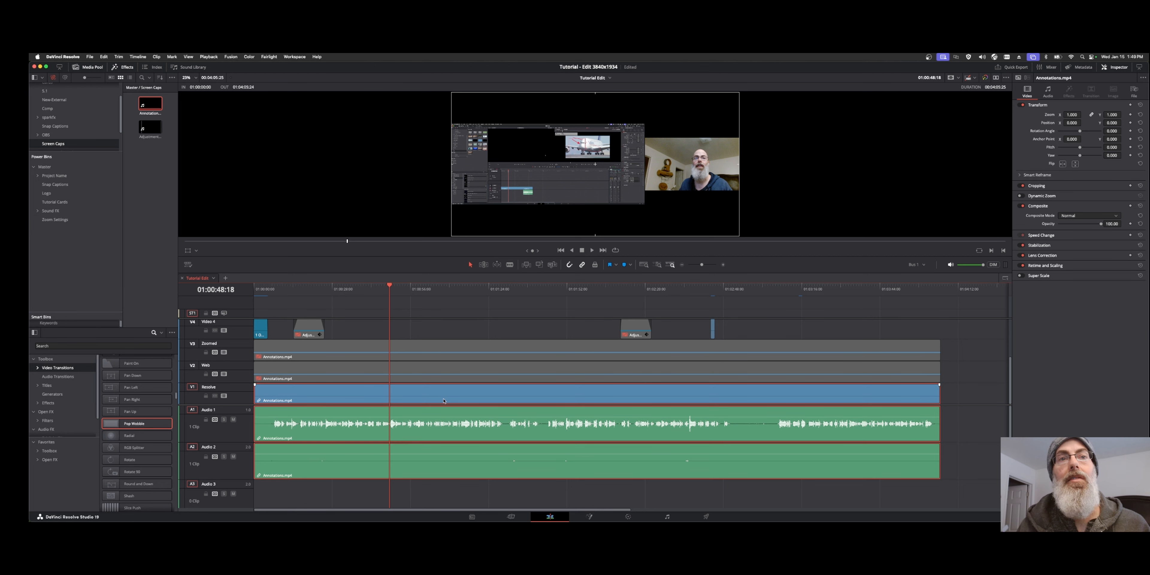
{"action": "left_click", "coordinate": [157, 168]}
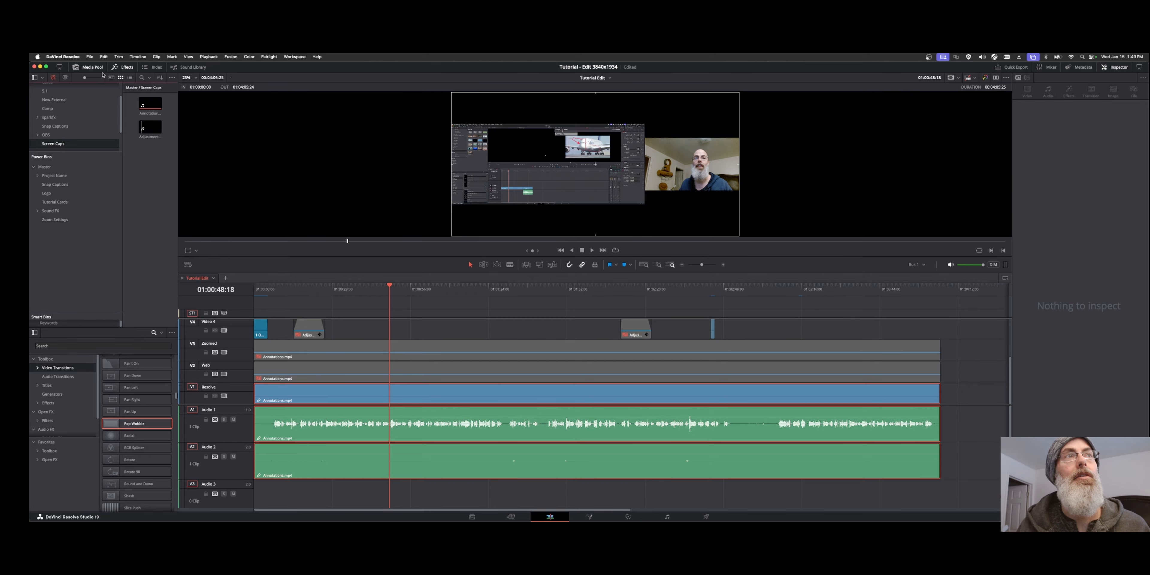
{"action": "left_click", "coordinate": [172, 77]}
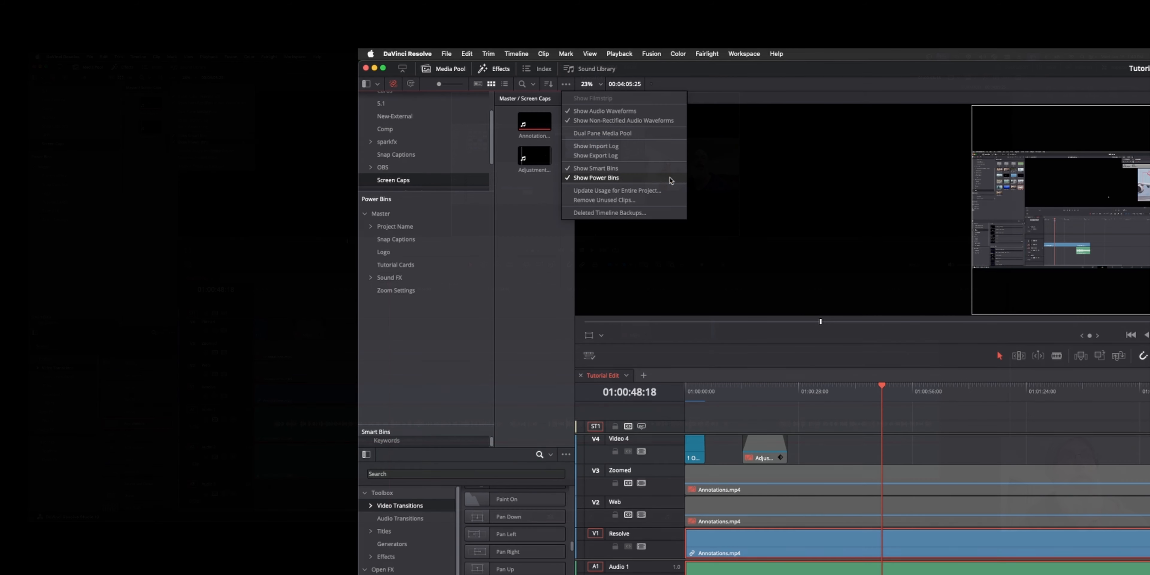
{"action": "left_click", "coordinate": [561, 283]}
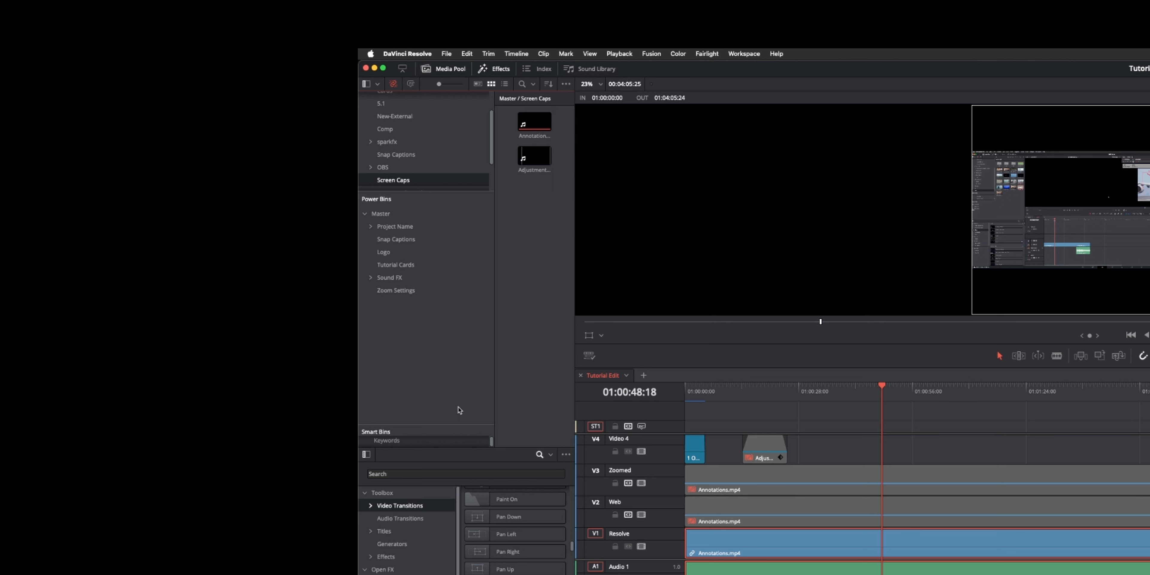
{"action": "left_click_drag", "start_coordinate": [431, 425], "coordinate": [429, 327]}
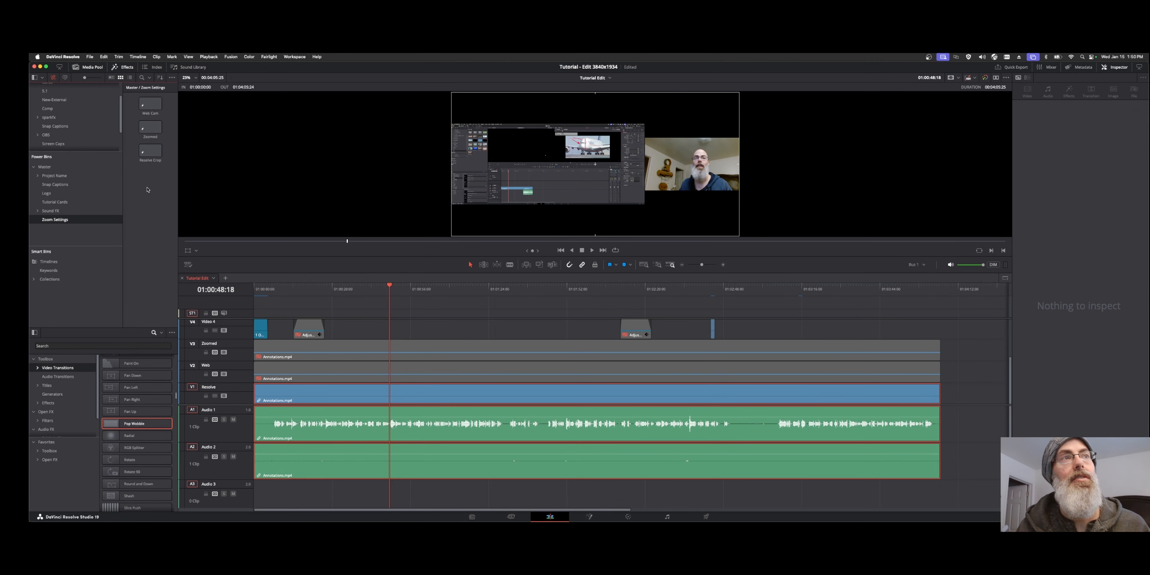
- Switch to the dual-viewer layout and try to load the Resolve Crop clip from the Zoom Settings bin into the source viewer
{"action": "left_click_drag", "start_coordinate": [148, 189], "coordinate": [148, 98]}
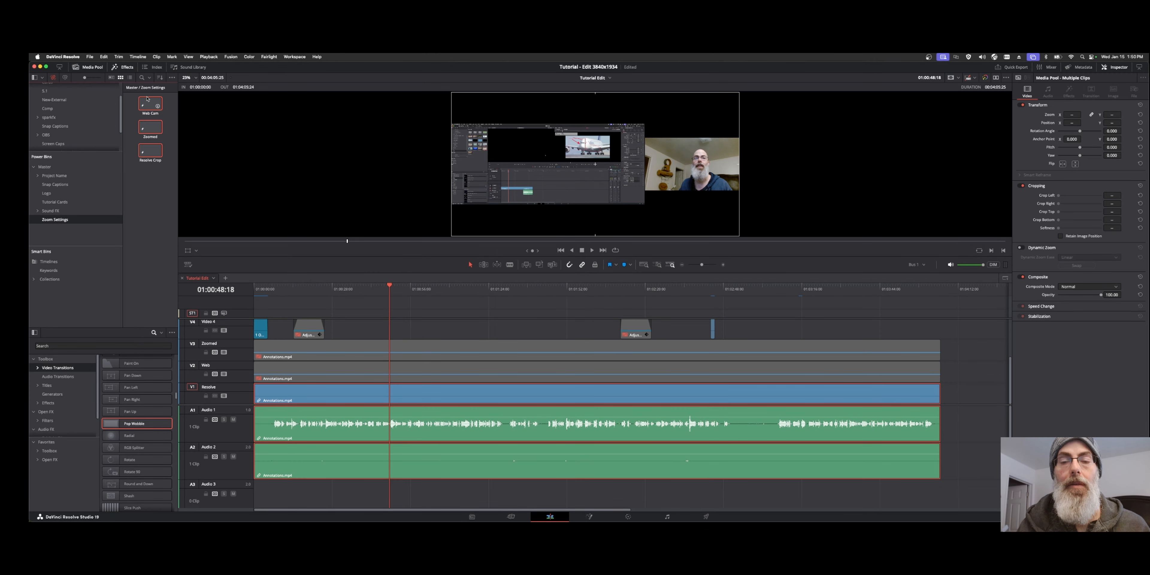
{"action": "left_click", "coordinate": [996, 77]}
{"action": "left_click", "coordinate": [512, 169]}
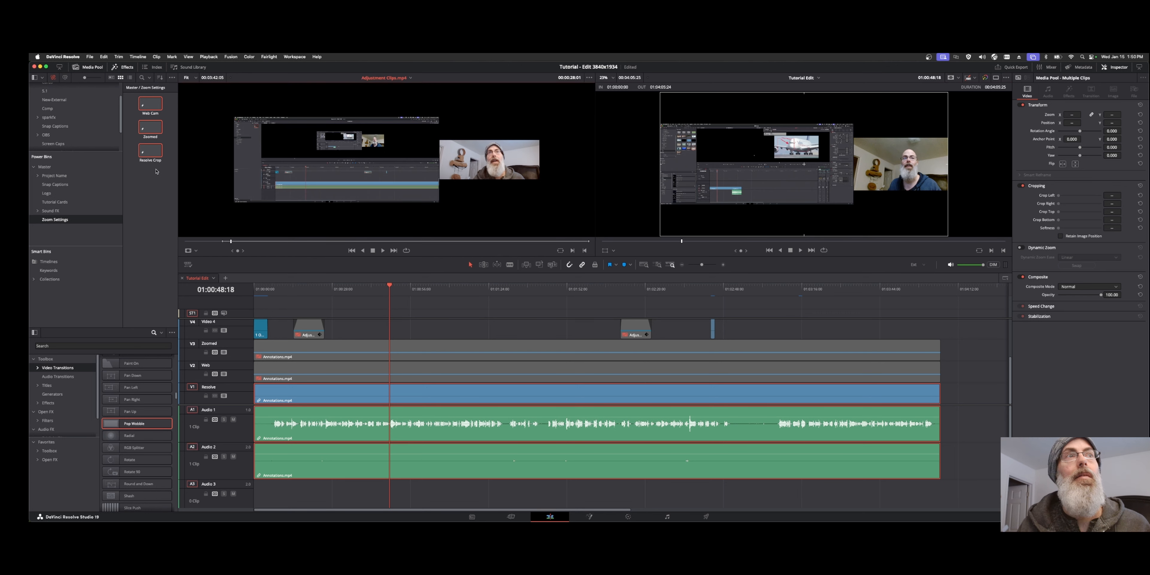
{"action": "left_click", "coordinate": [153, 184]}
{"action": "left_click_drag", "start_coordinate": [150, 153], "coordinate": [378, 174]}
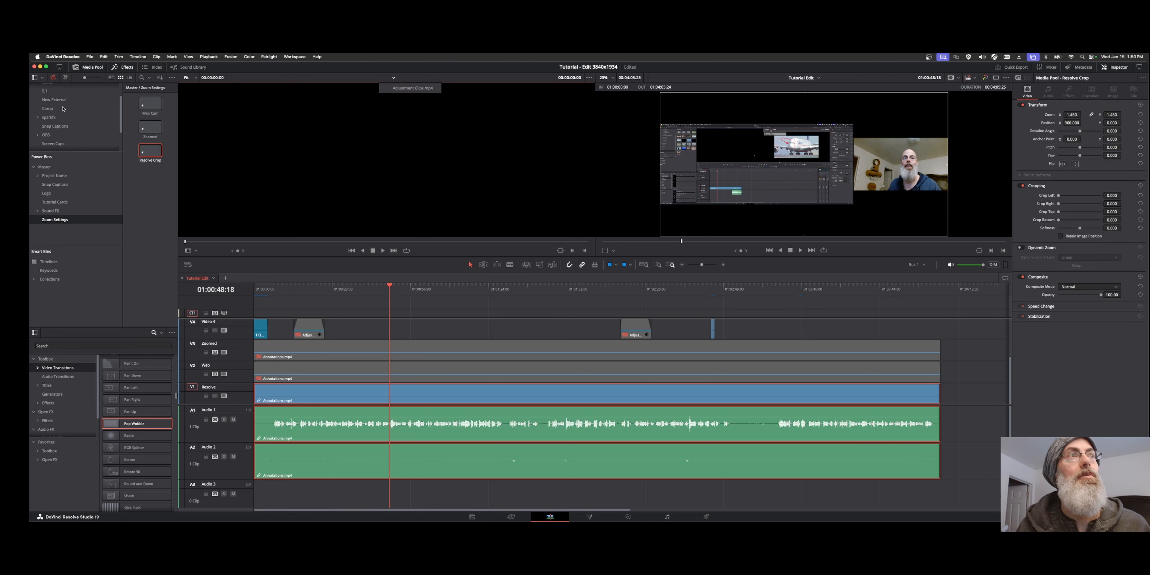
- Preview the Skin Tones clip from the New-External bin in the source viewer and return to the single-viewer layout
{"action": "left_click", "coordinate": [54, 99]}
{"action": "left_click_drag", "start_coordinate": [148, 148], "coordinate": [402, 134]}
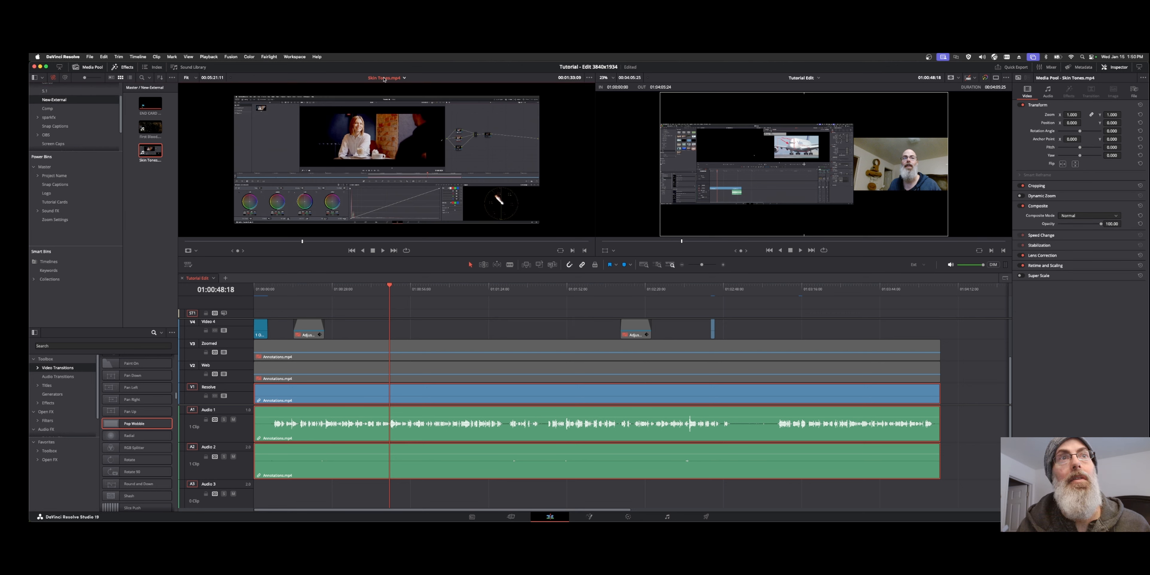
{"action": "left_click", "coordinate": [286, 242]}
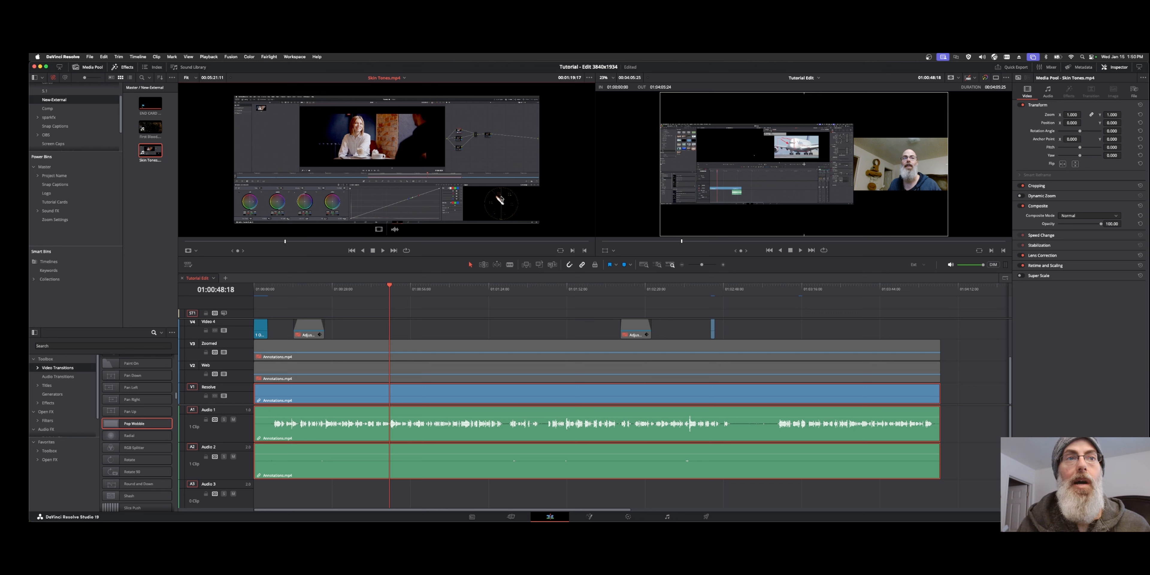
{"action": "left_click", "coordinate": [409, 318]}
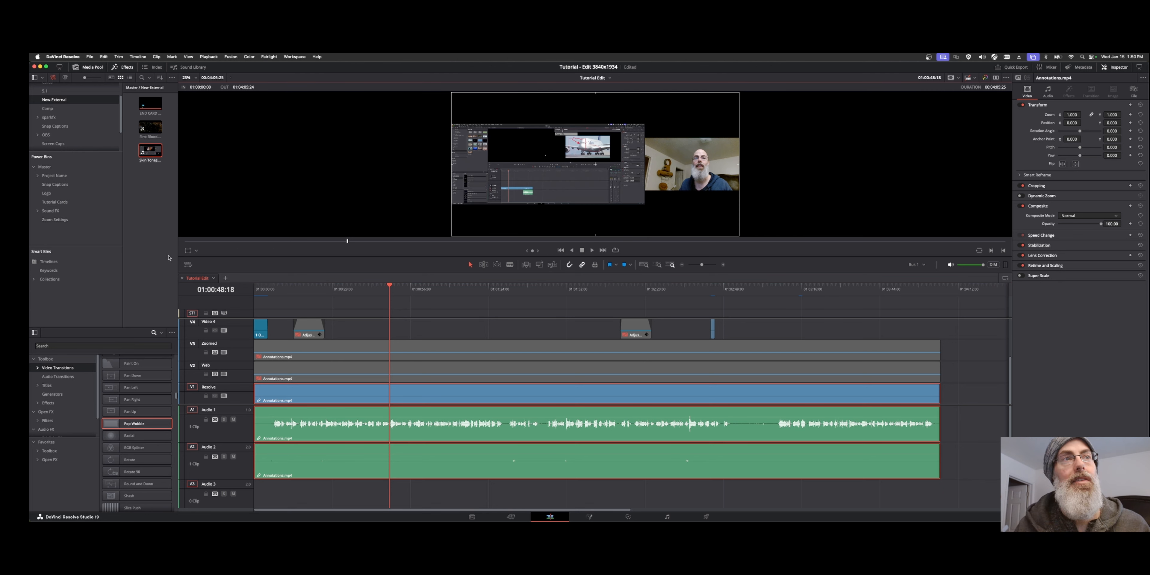
- Check that Display Stacked Timelines is enabled and open the Animated Text timeline in a second tab
{"action": "left_click", "coordinate": [186, 264]}
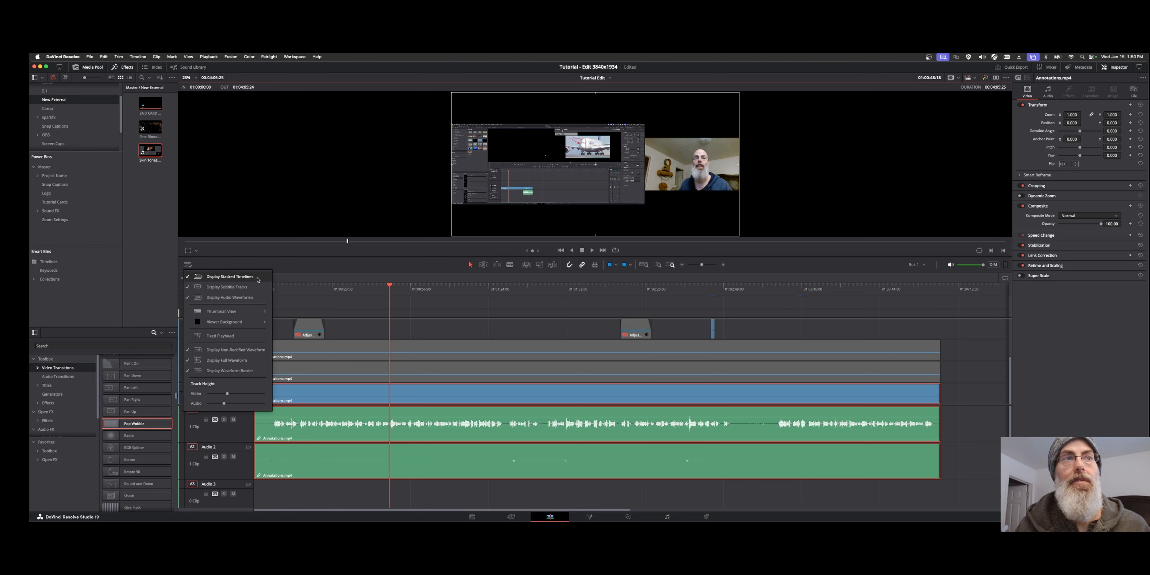
{"action": "left_click", "coordinate": [314, 272]}
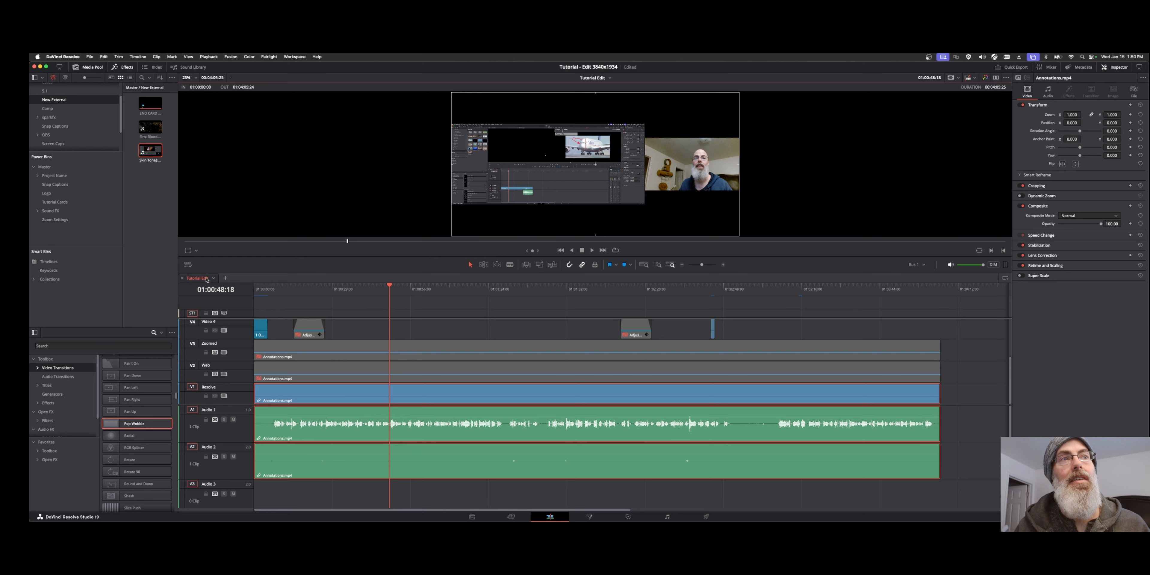
{"action": "left_click", "coordinate": [226, 278]}
{"action": "left_click", "coordinate": [259, 278]}
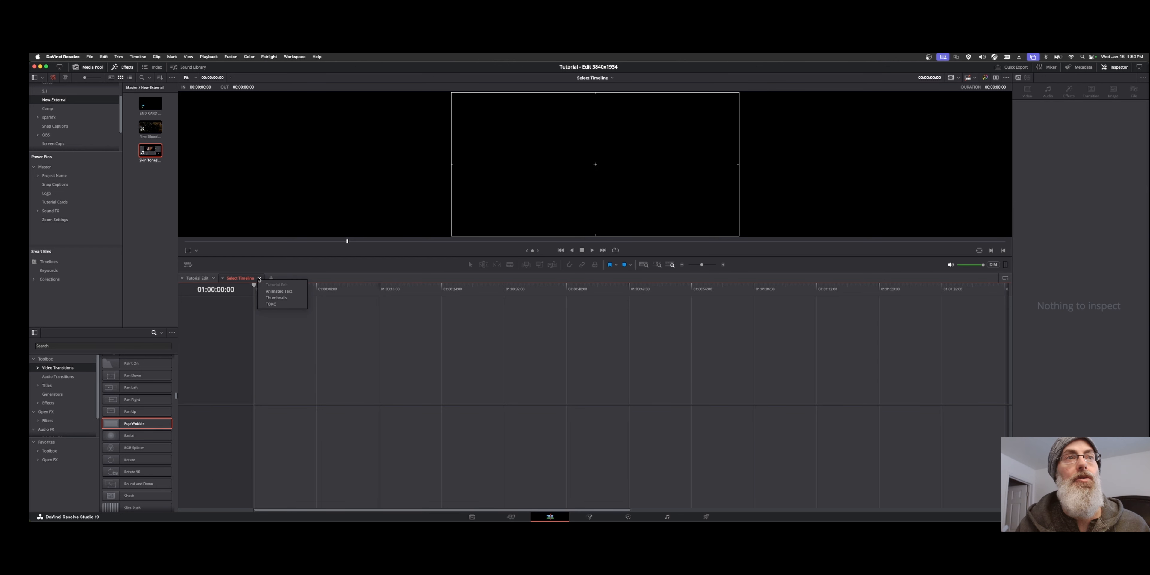
{"action": "left_click", "coordinate": [288, 292]}
- Switch between the Tutorial Edit and Animated Text timelines and close the Animated Text tab
{"action": "left_click", "coordinate": [198, 278]}
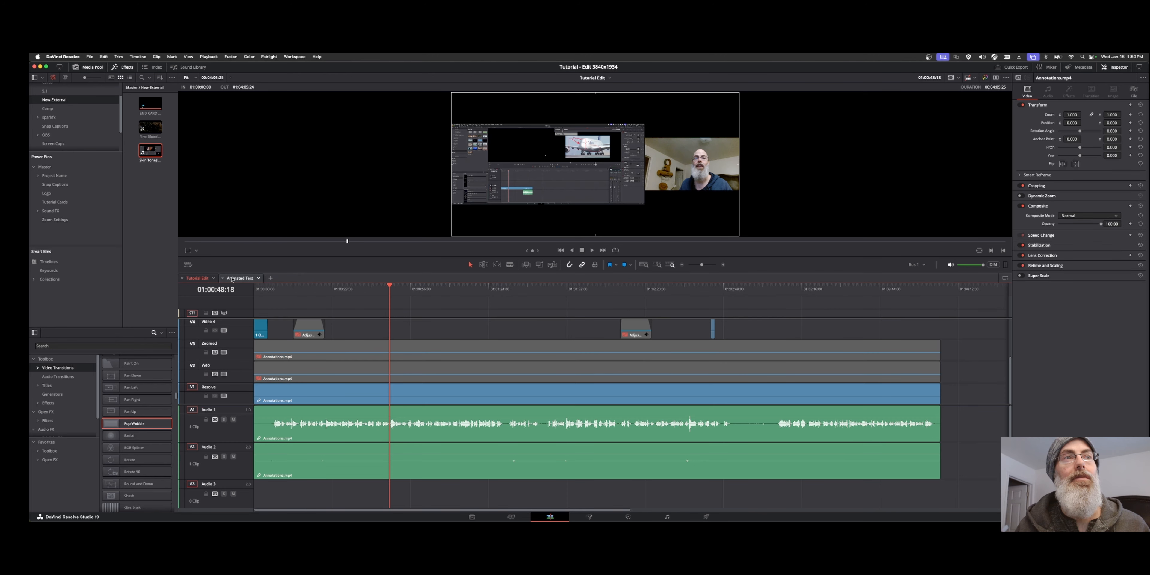
{"action": "left_click", "coordinate": [240, 278]}
{"action": "left_click", "coordinate": [223, 278]}
- Swap the remaining tab to the Animated Text timeline and switch it back to Tutorial Edit
{"action": "left_click", "coordinate": [214, 278]}
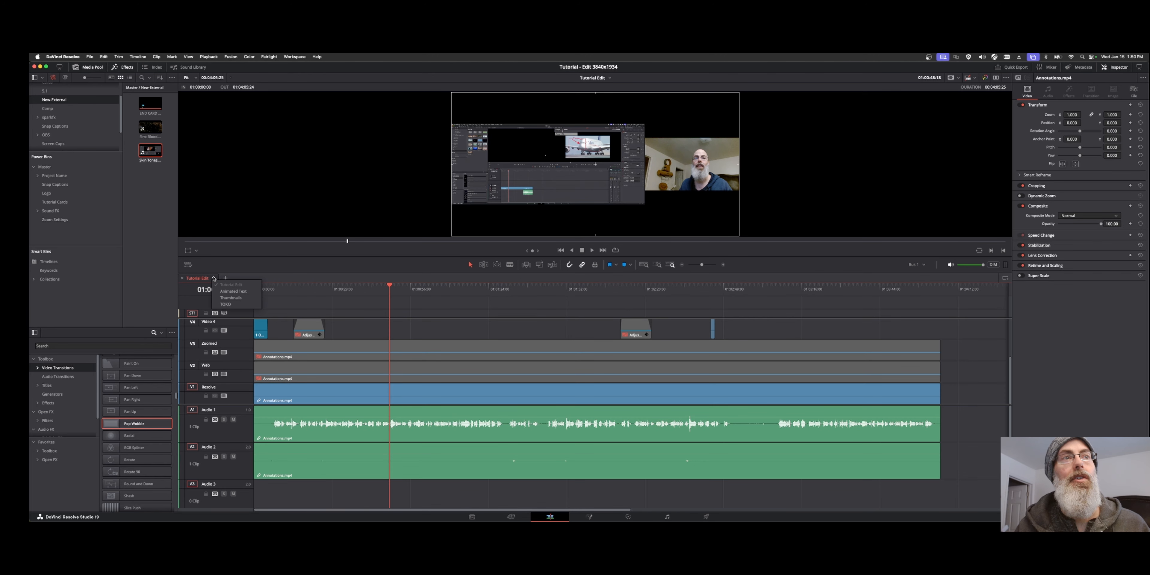
{"action": "left_click", "coordinate": [241, 293]}
{"action": "left_click", "coordinate": [217, 278]}
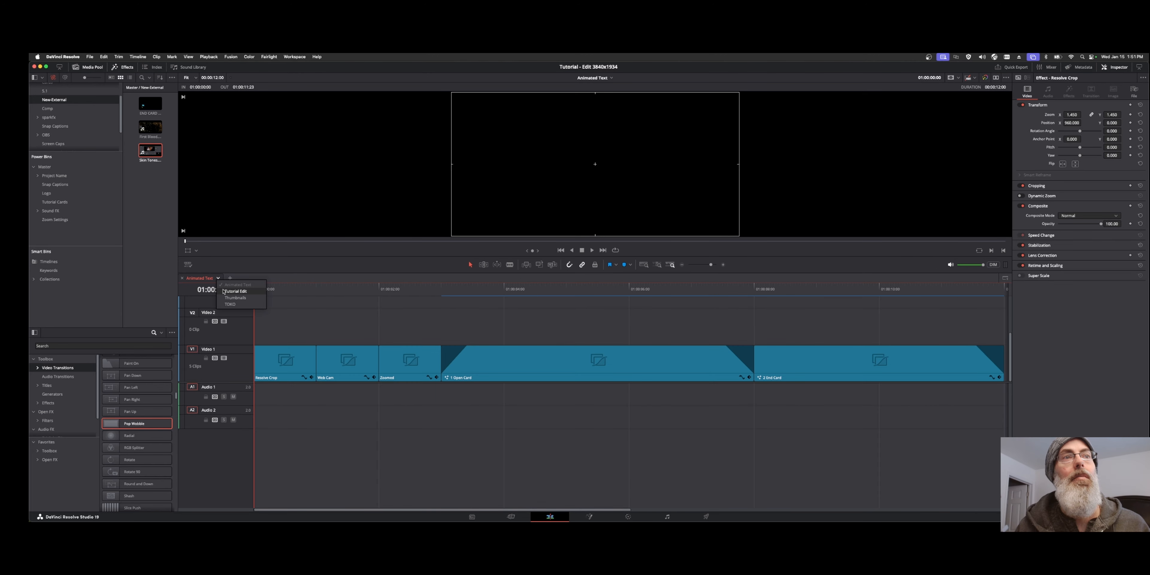
{"action": "left_click", "coordinate": [235, 291]}
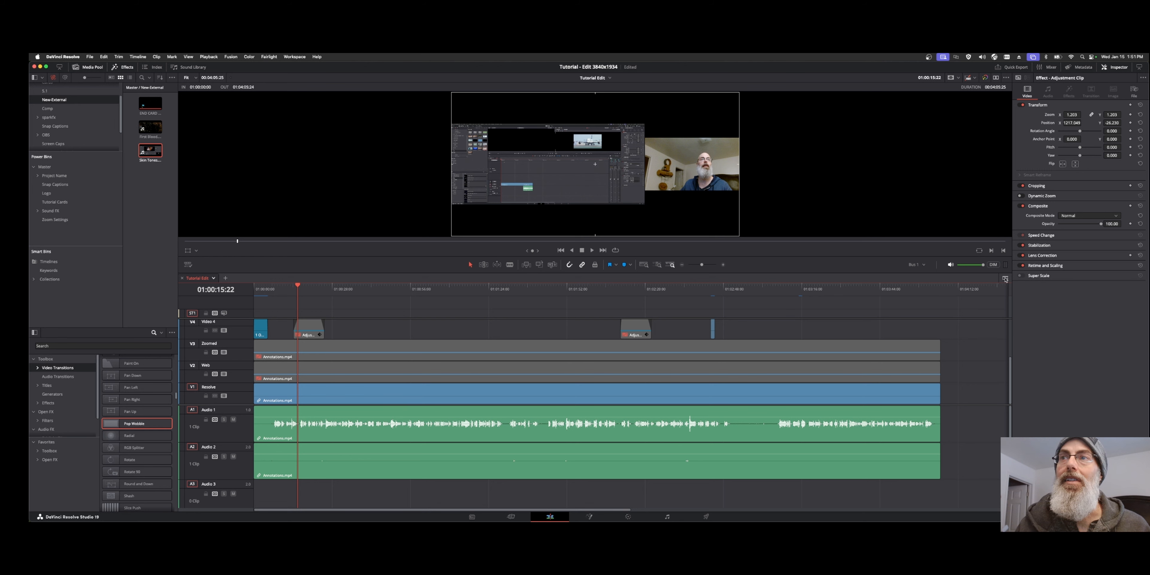
- Add a second timeline pane below Tutorial Edit and load the Animated Text timeline in it
{"action": "left_click", "coordinate": [1005, 278]}
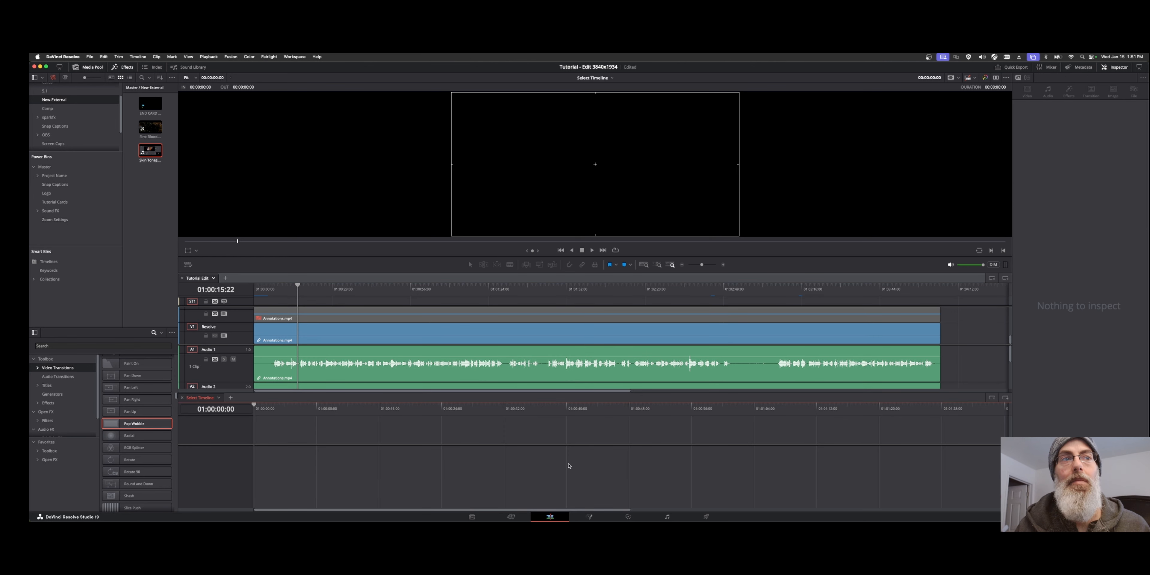
{"action": "left_click", "coordinate": [217, 398]}
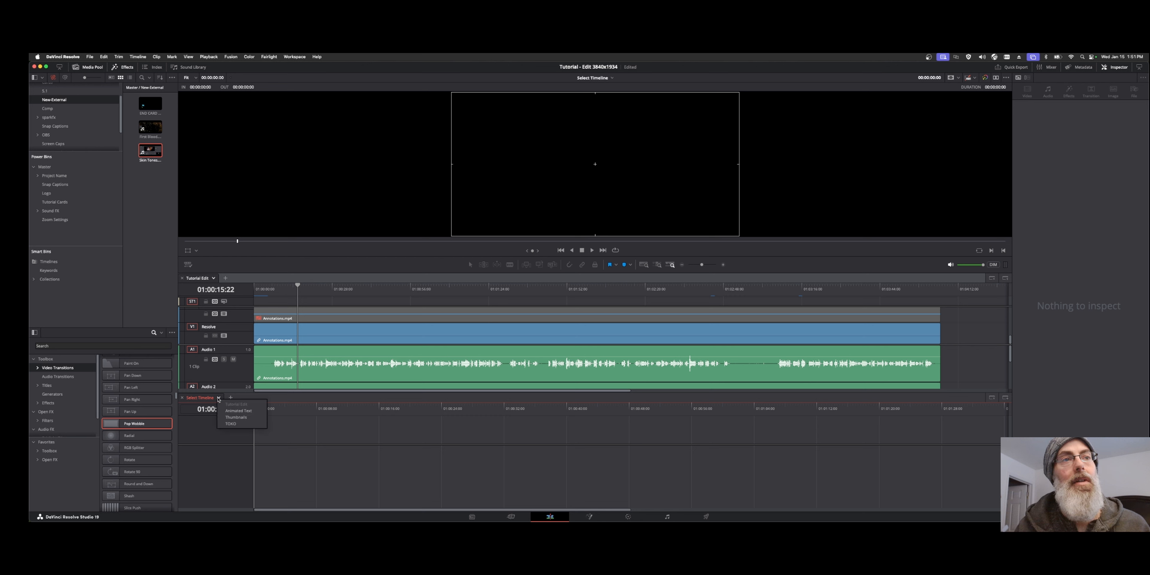
{"action": "left_click", "coordinate": [237, 411]}
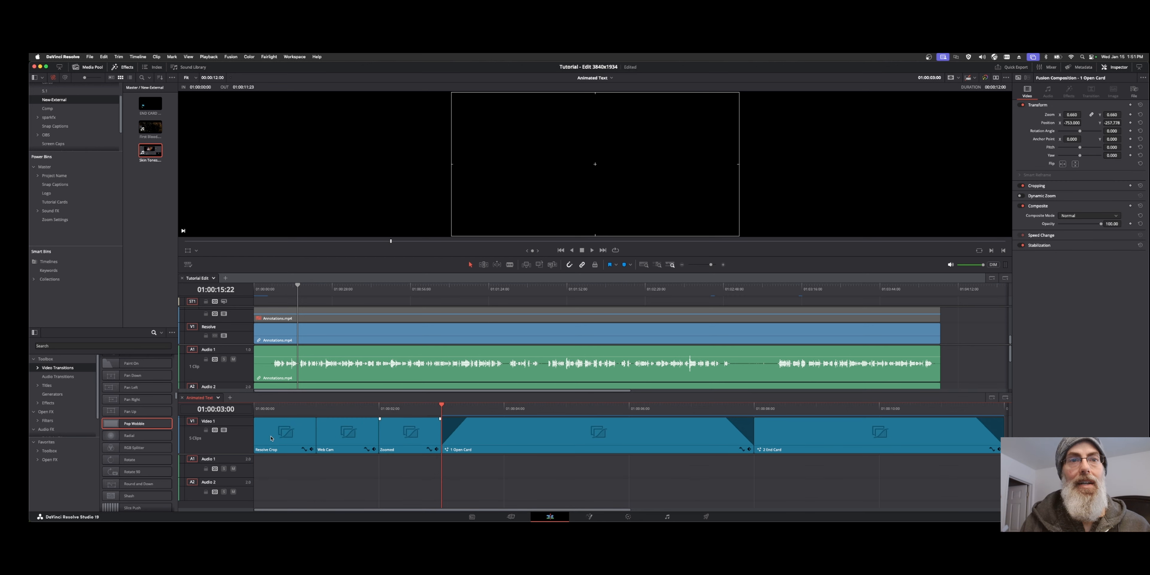
- Inspect the Web Cam and Zoomed clips in Animated Text and the Annotations.mp4 clip on the Resolve track
{"action": "left_click", "coordinate": [352, 445]}
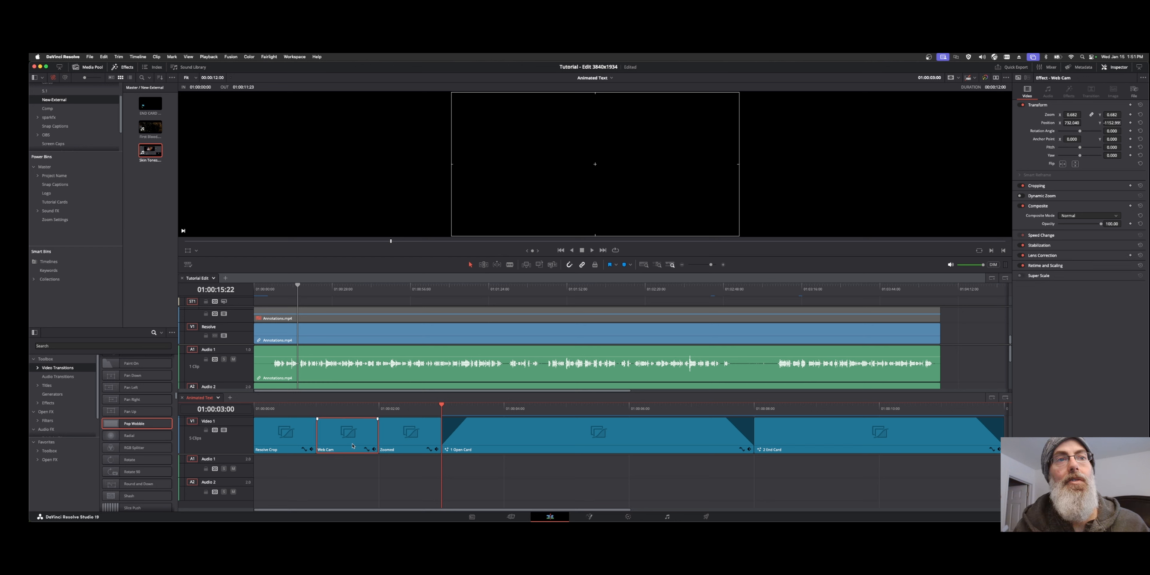
{"action": "left_click", "coordinate": [418, 443]}
{"action": "scroll", "coordinate": [339, 364], "scroll_direction": "down", "scroll_amount": 1}
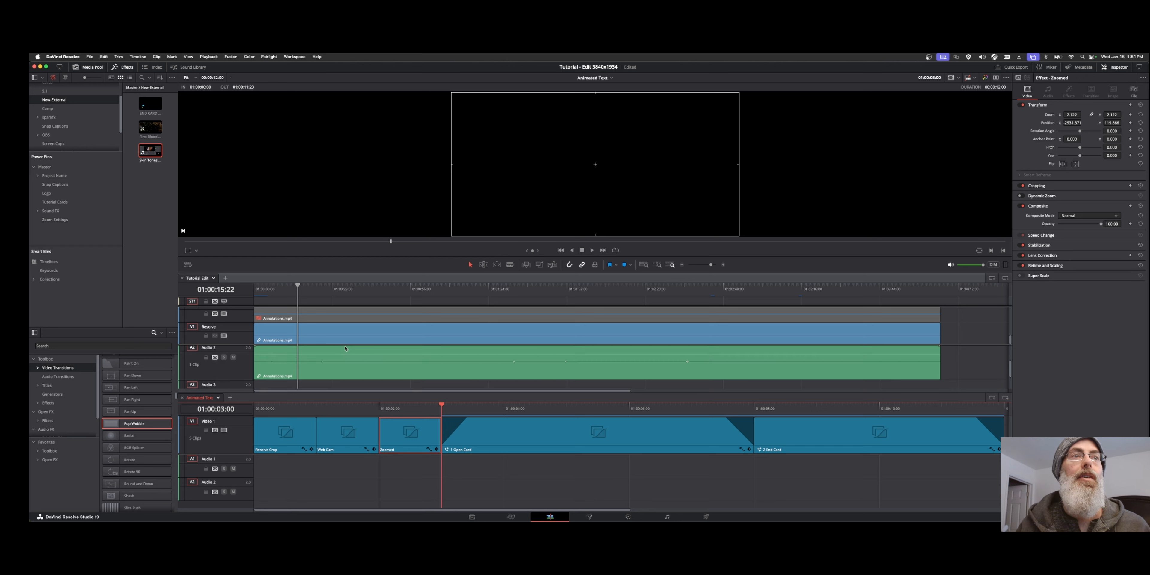
{"action": "left_click", "coordinate": [307, 334]}
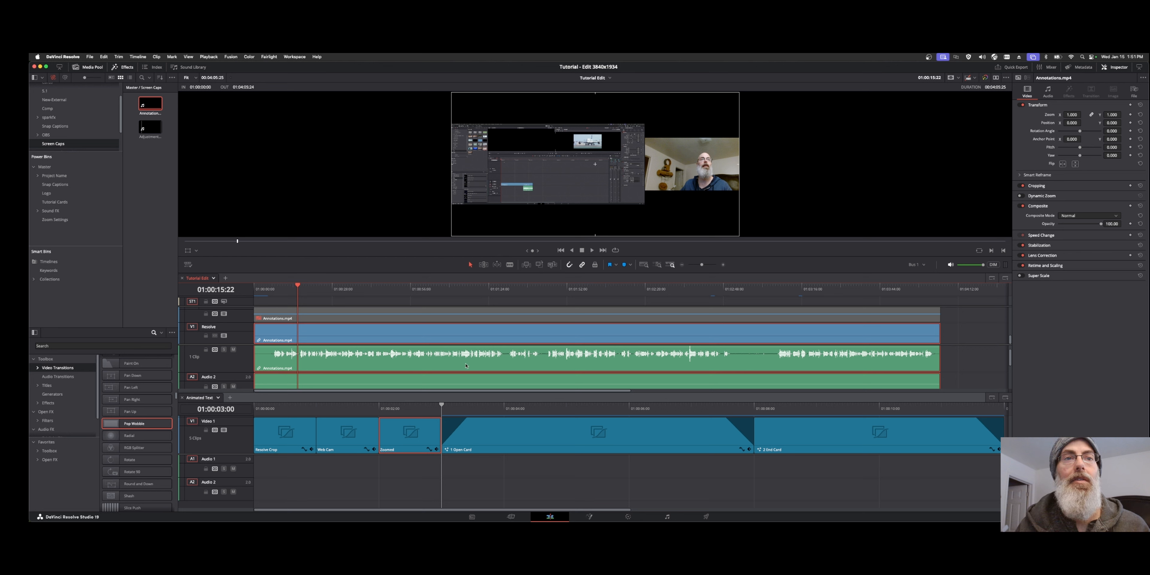
- Copy the Resolve Crop clip and paste all its video attributes onto the Annotations.mp4 clip on the Resolve track
{"action": "left_click", "coordinate": [288, 436]}
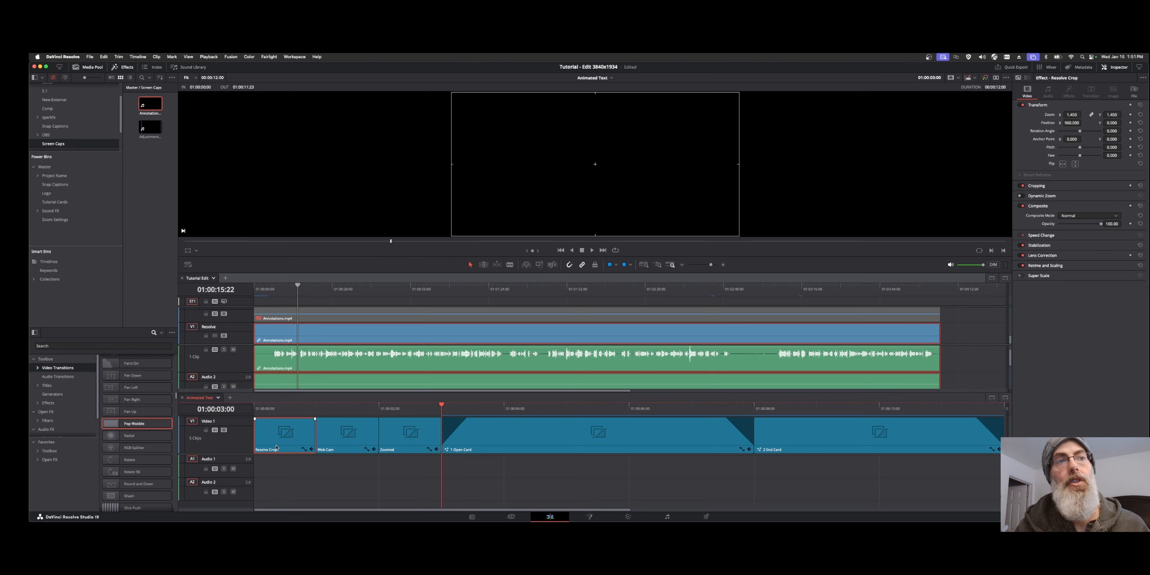
{"action": "left_click", "coordinate": [342, 335]}
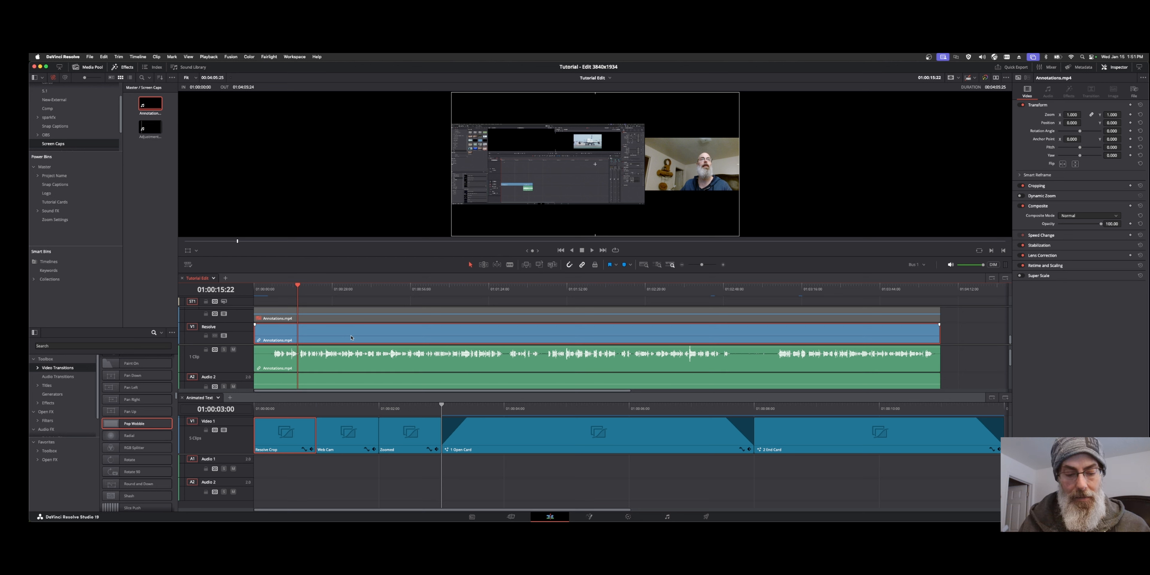
{"action": "key", "text": "alt+v"}
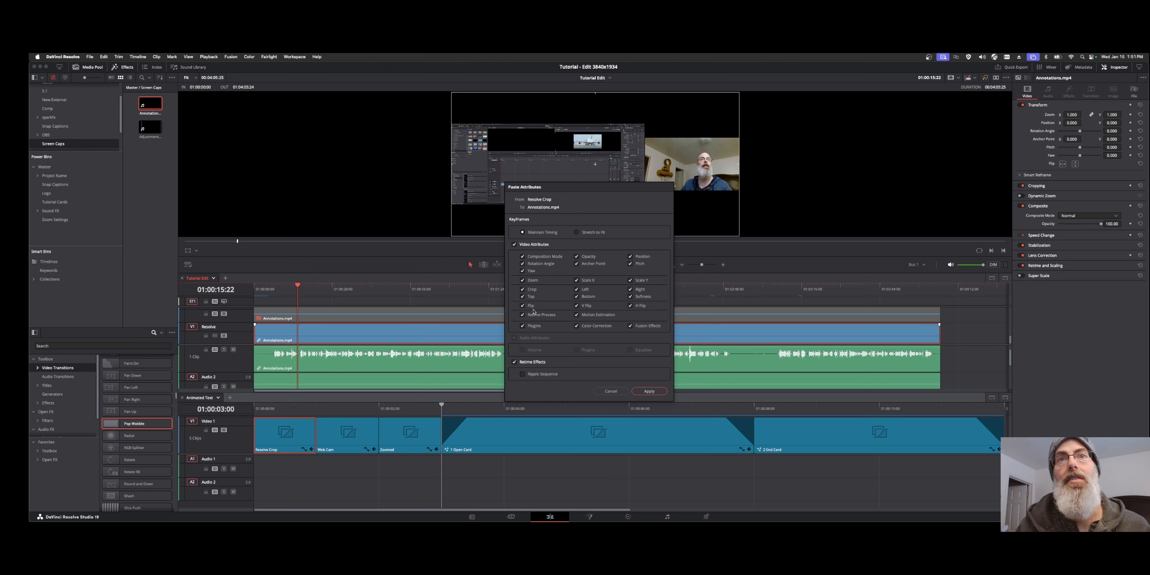
{"action": "left_click", "coordinate": [648, 391]}
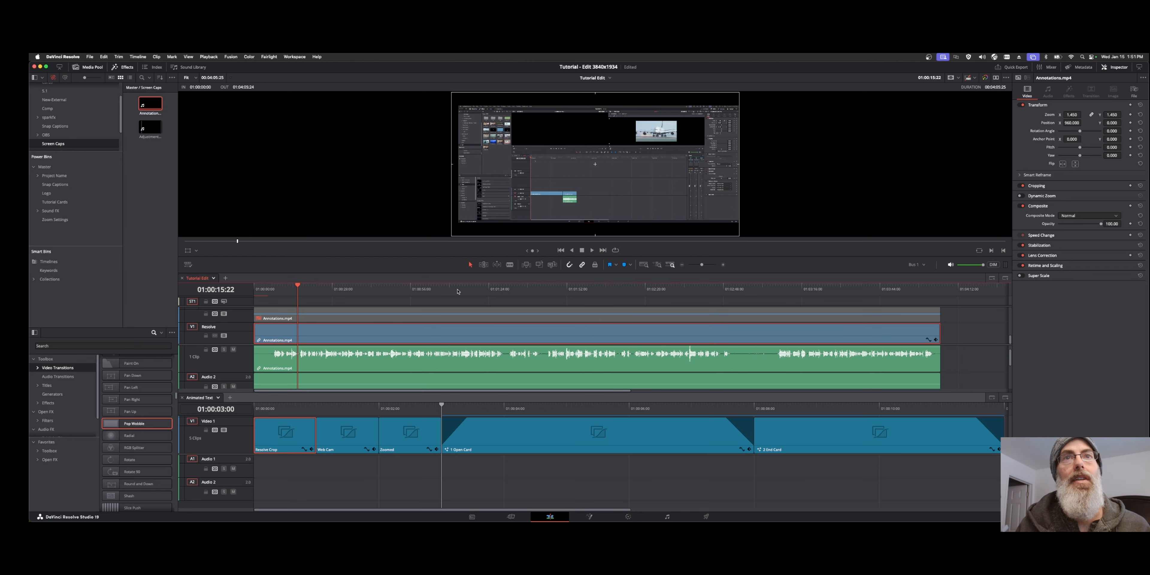
- Copy the Web Cam clip and paste its video attributes onto the Annotations.mp4 clip on the Web track
{"action": "left_click", "coordinate": [331, 321]}
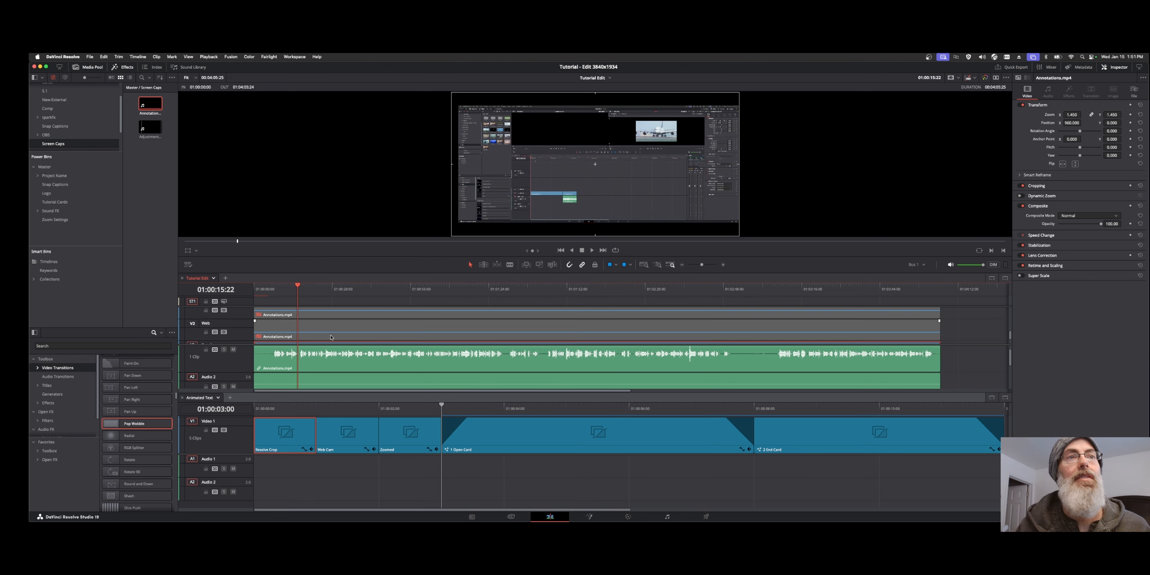
{"action": "scroll", "coordinate": [334, 323], "scroll_direction": "up", "scroll_amount": 1}
{"action": "left_click", "coordinate": [338, 428]}
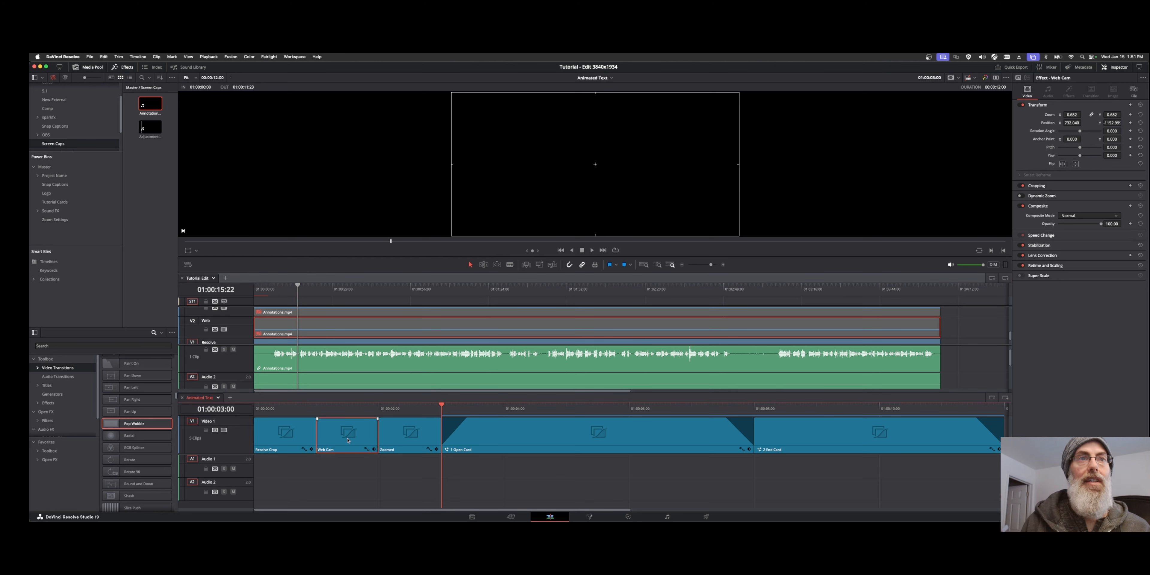
{"action": "left_click", "coordinate": [379, 324]}
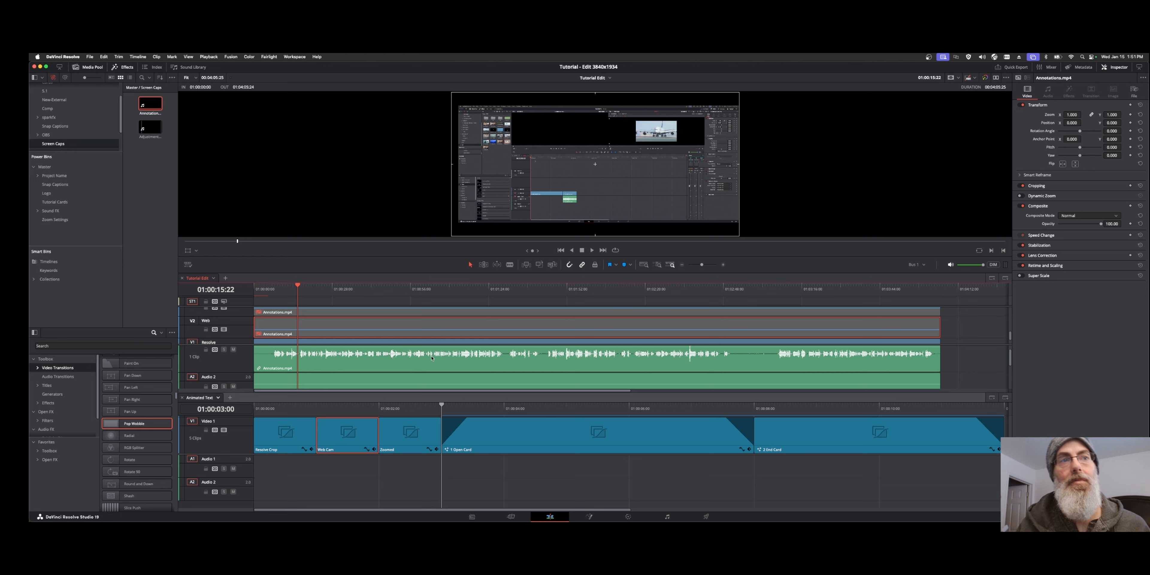
{"action": "key", "text": "alt+v"}
{"action": "key", "text": "Return"}
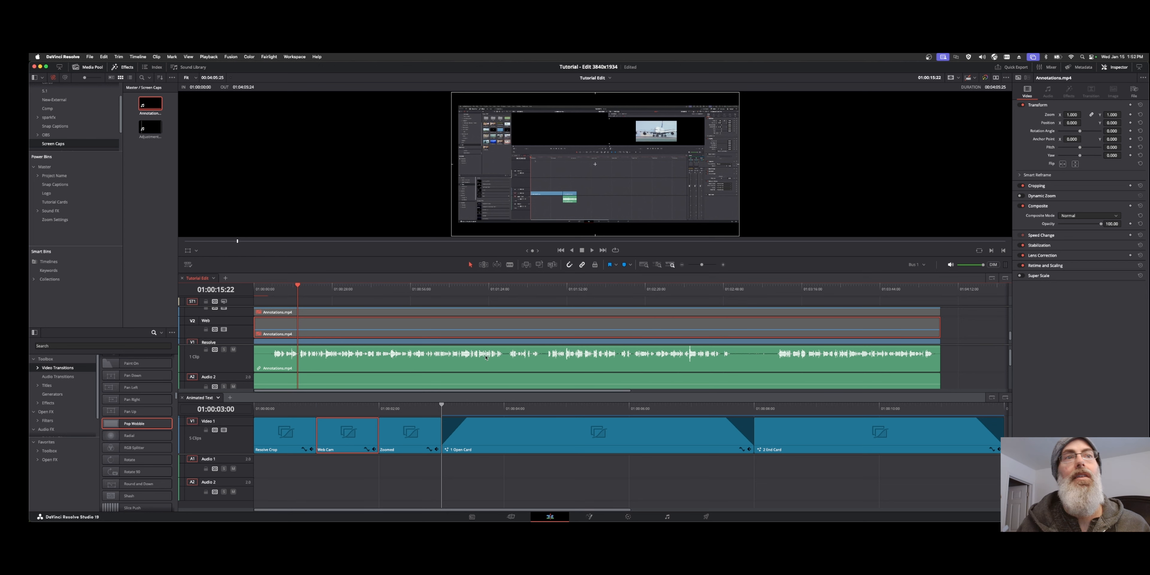
{"action": "right_click", "coordinate": [379, 334]}
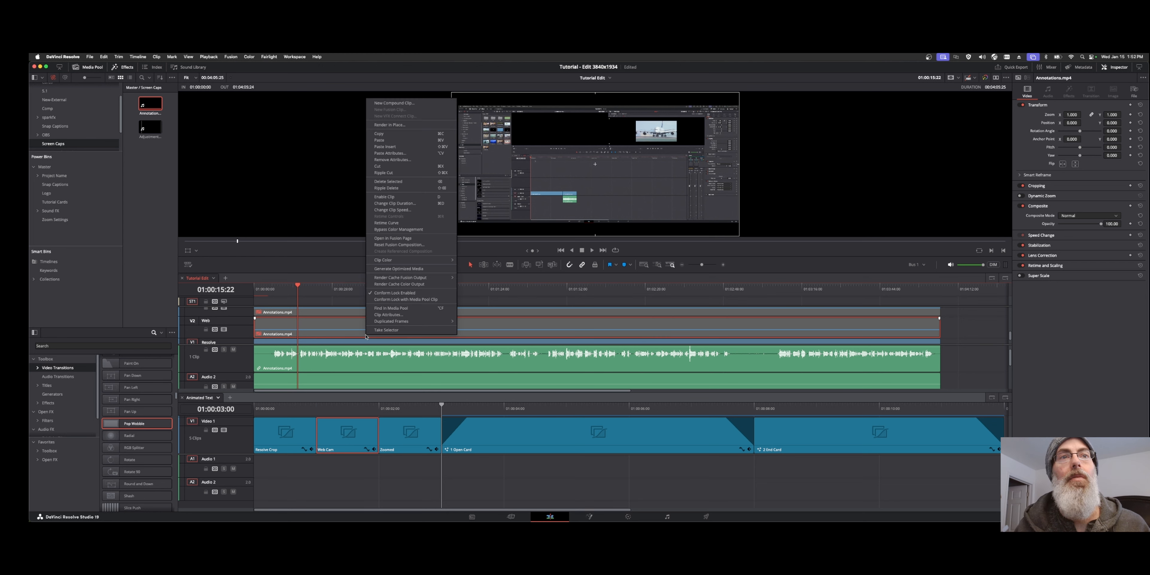
{"action": "left_click", "coordinate": [423, 154]}
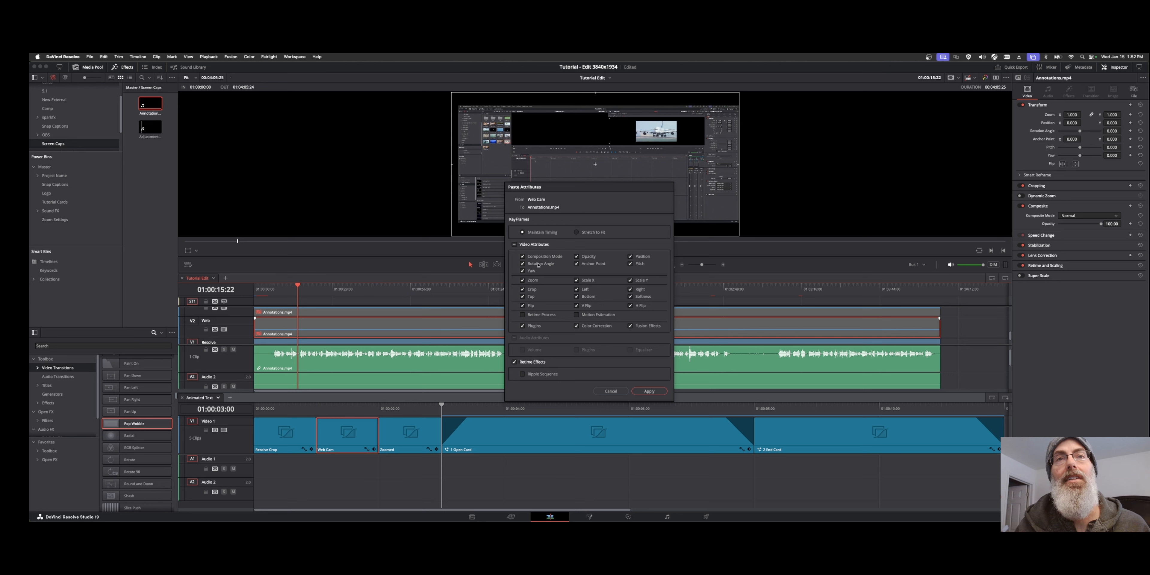
{"action": "left_click", "coordinate": [649, 391]}
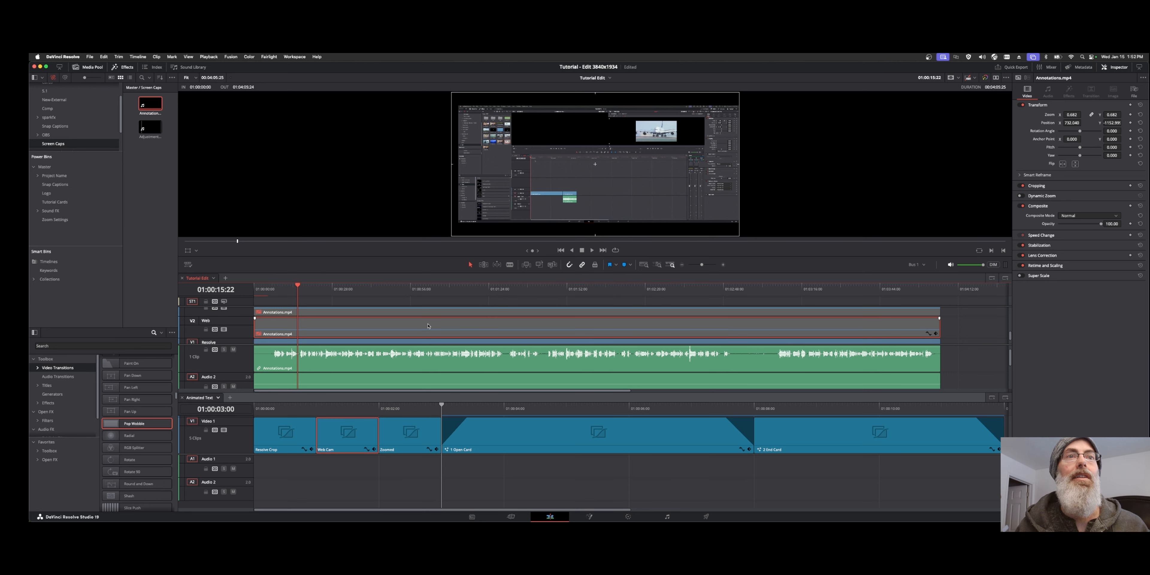
- Enable the Annotations.mp4 clip on the Web track and close the Animated Text timeline pane
{"action": "key", "text": "d"}
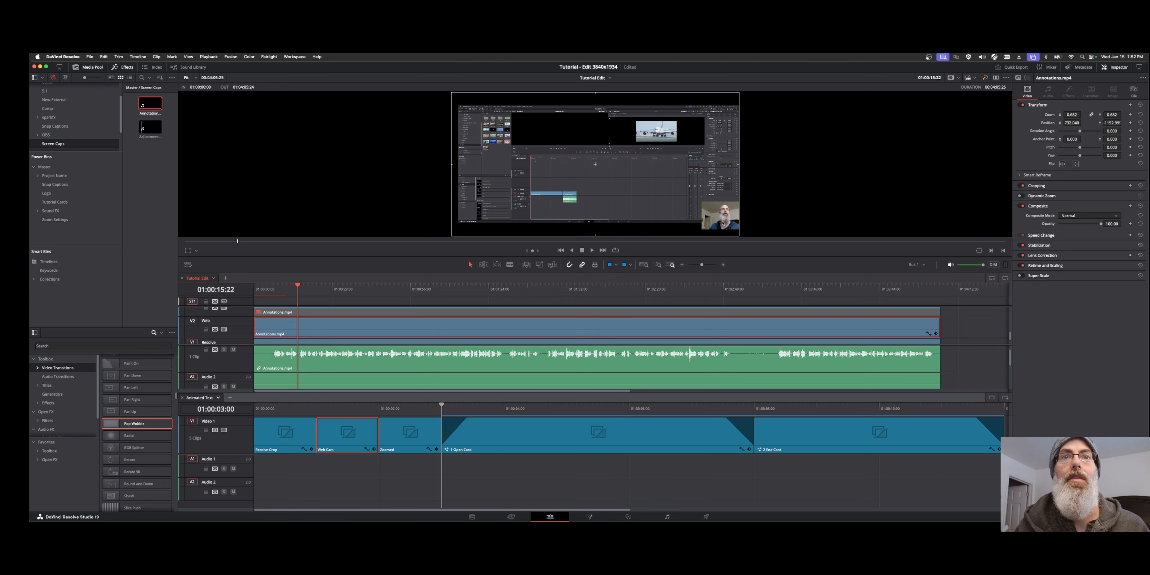
{"action": "left_click", "coordinate": [400, 451]}
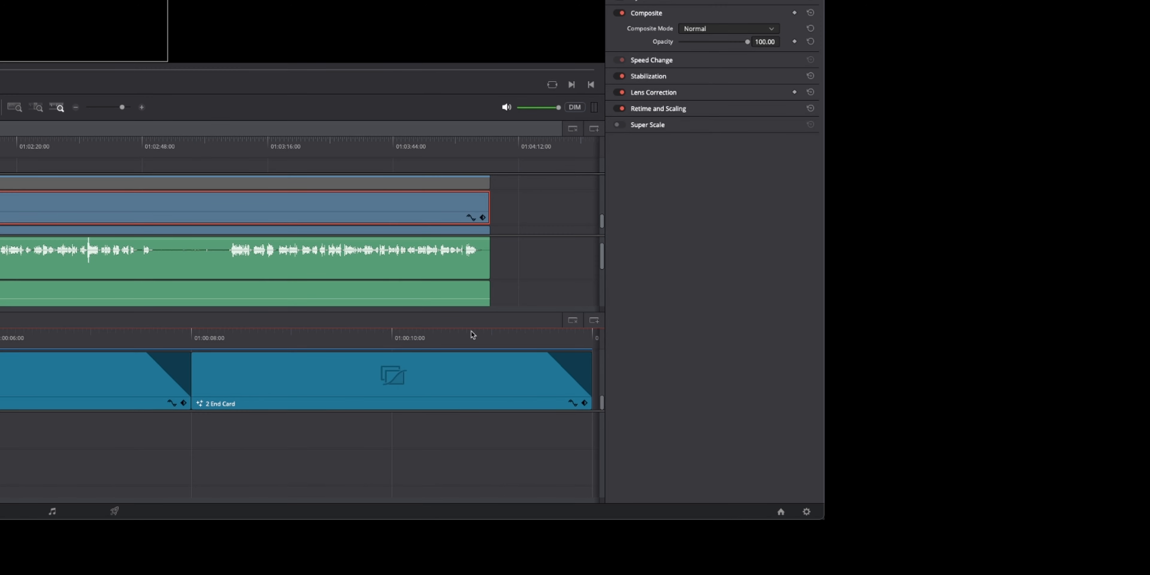
{"action": "left_click", "coordinate": [573, 321]}
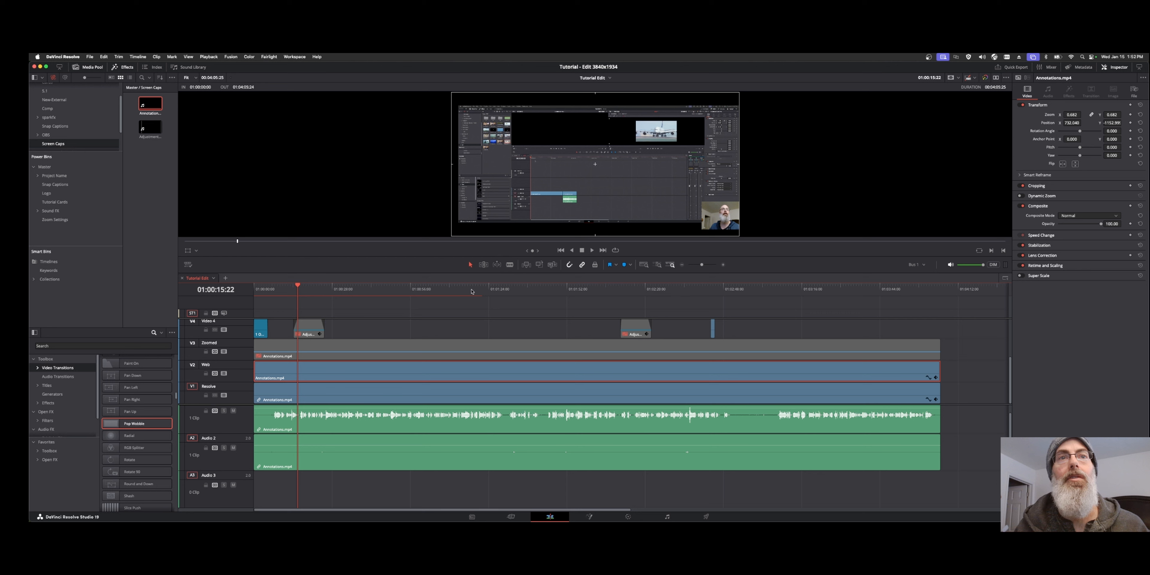
- Move the playhead to 01:01:02:17 and link the Annotations.mp4 clips on the Zoomed, Web, Resolve and two audio tracks together
{"action": "left_click_drag", "start_coordinate": [462, 289], "coordinate": [428, 290]}
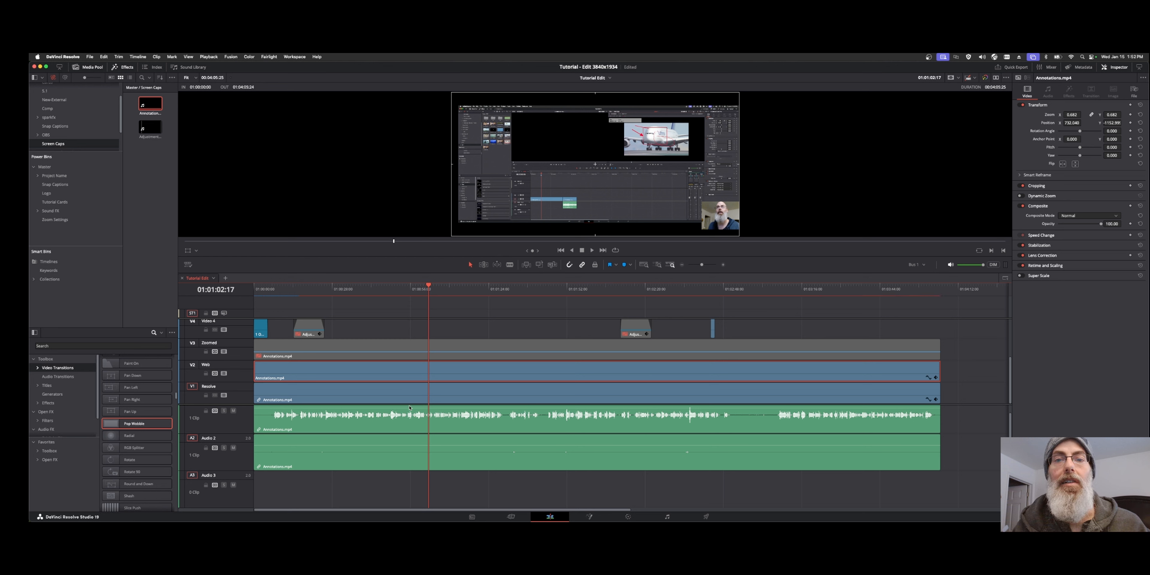
{"action": "left_click", "coordinate": [377, 390]}
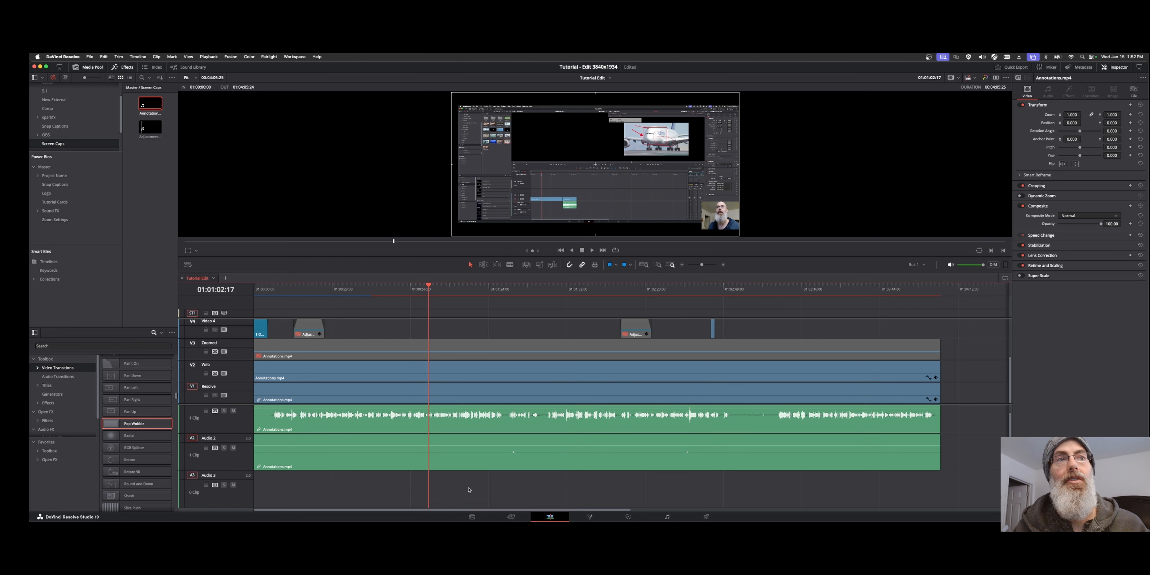
{"action": "left_click_drag", "start_coordinate": [468, 495], "coordinate": [385, 351]}
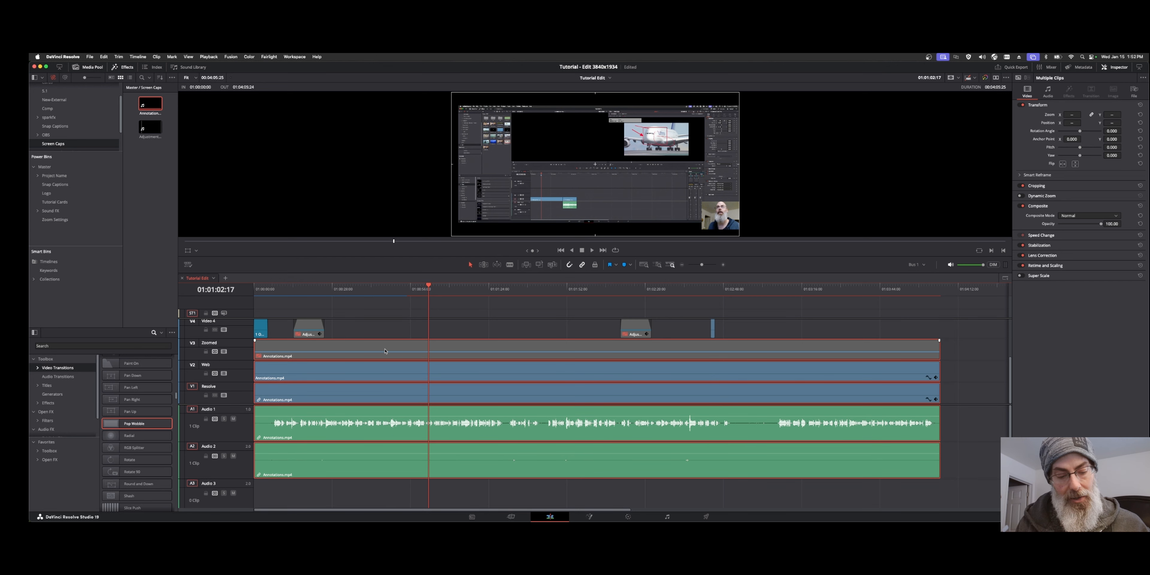
{"action": "key", "text": "super+alt+l"}
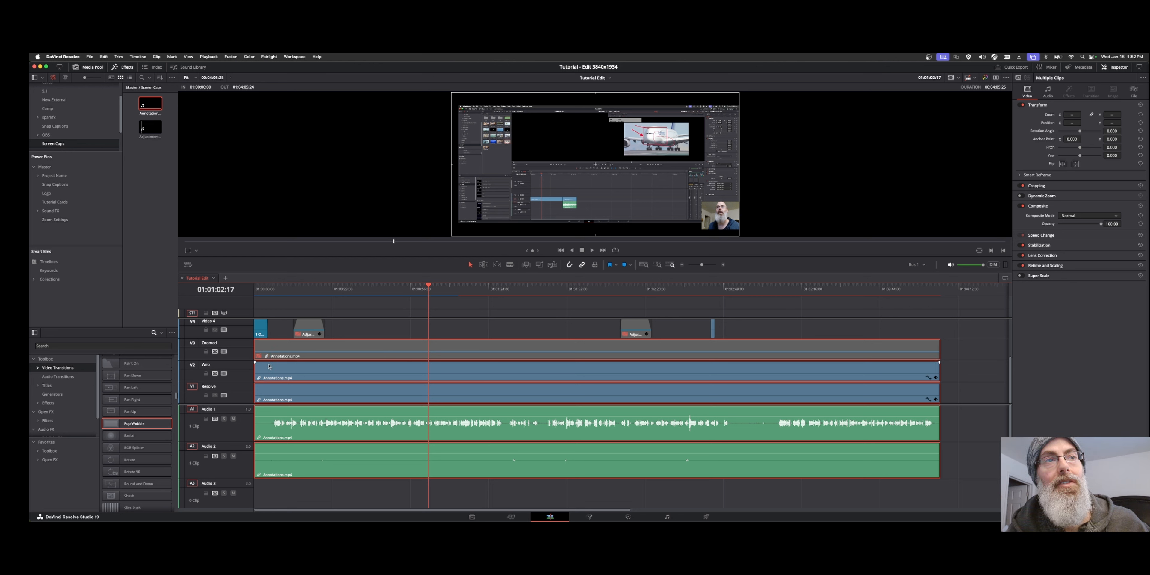
- Split the linked Annotations.mp4 clips across all their tracks at 01:01:02:17 and at 01:01:19:28
{"action": "key", "text": "super+b"}
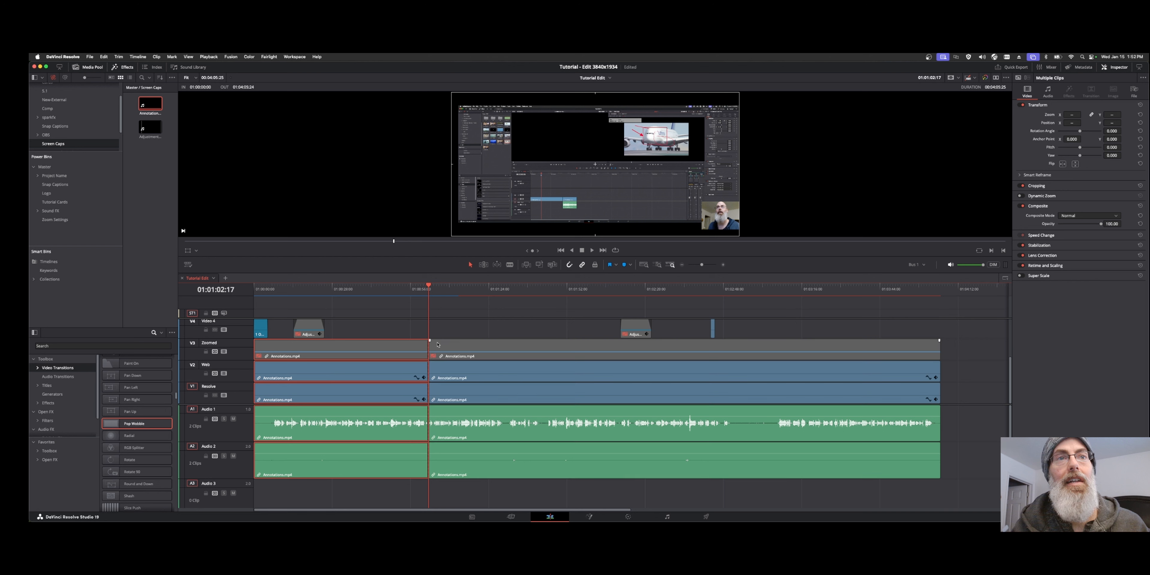
{"action": "left_click", "coordinate": [476, 332]}
{"action": "key", "text": "super+b"}
{"action": "left_click", "coordinate": [454, 329]}
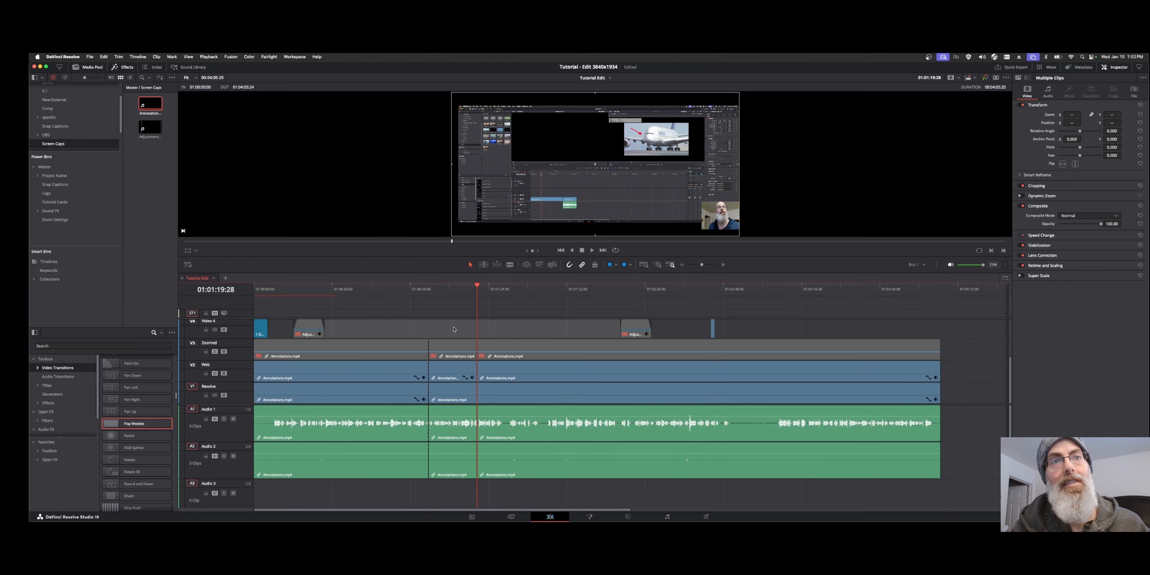